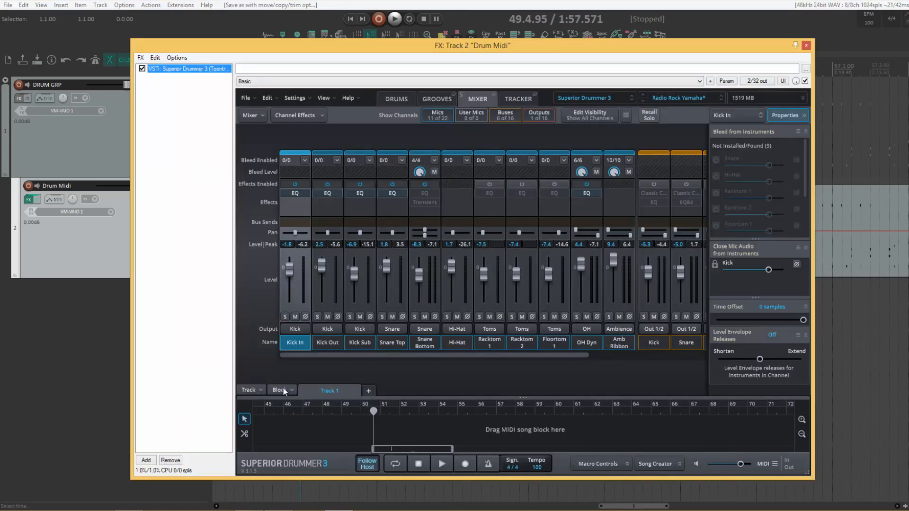
- Show the drum kit view and play a few bars of the drum part from bar 50
click(400, 104)
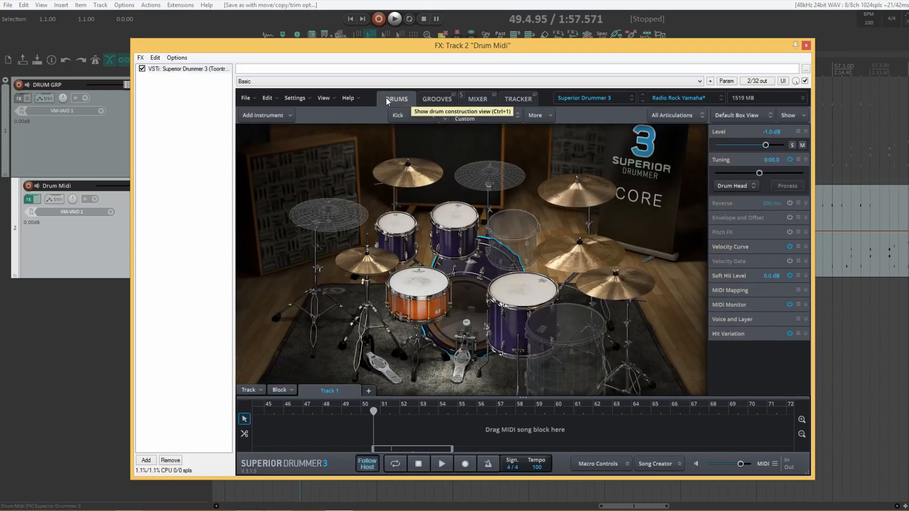
key(space)
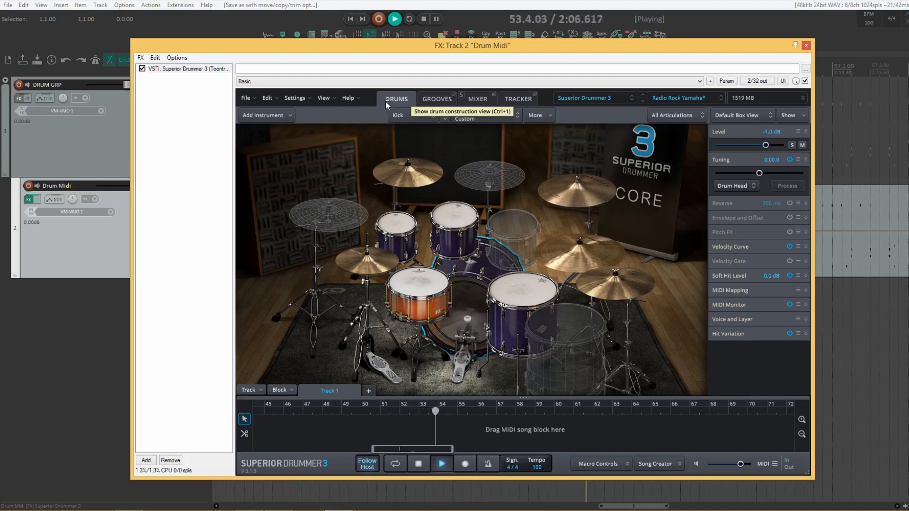
key(space)
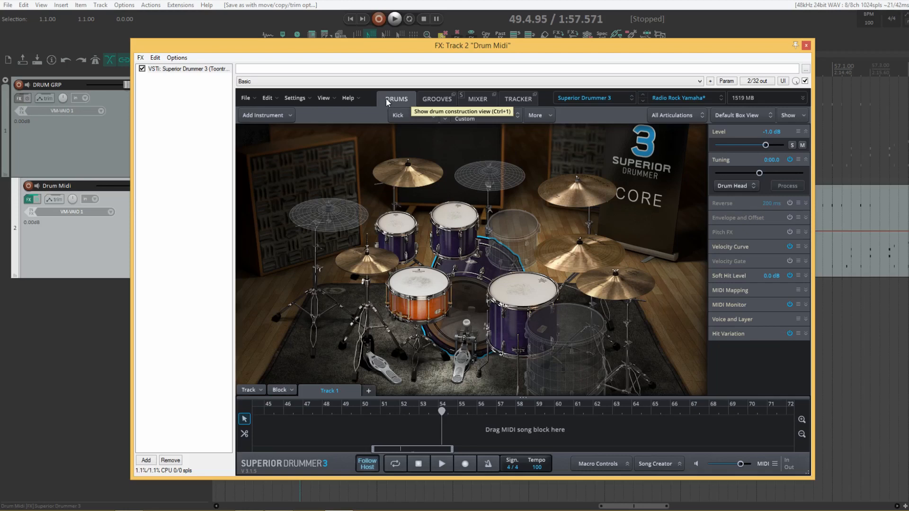
- Apply multichannel outputs to the Superior Drummer mixer and show the resulting bus and output channels
click(476, 101)
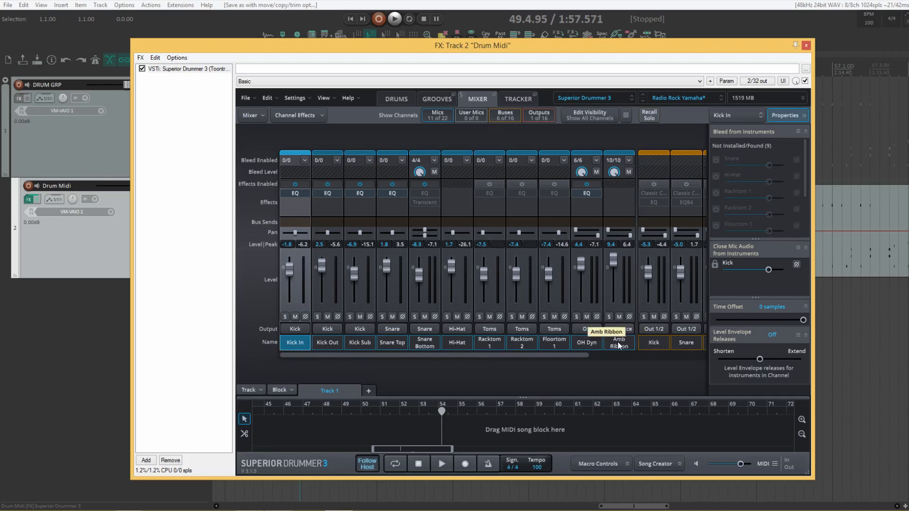
click(262, 116)
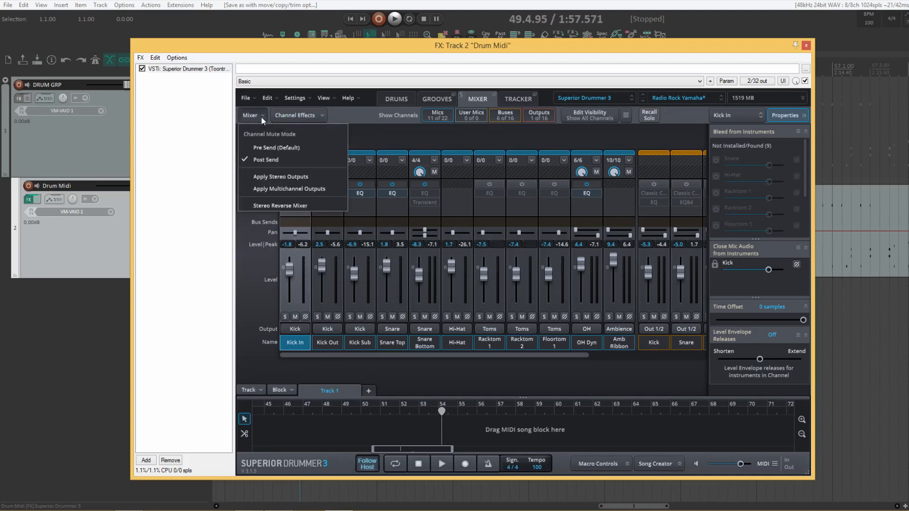
click(260, 191)
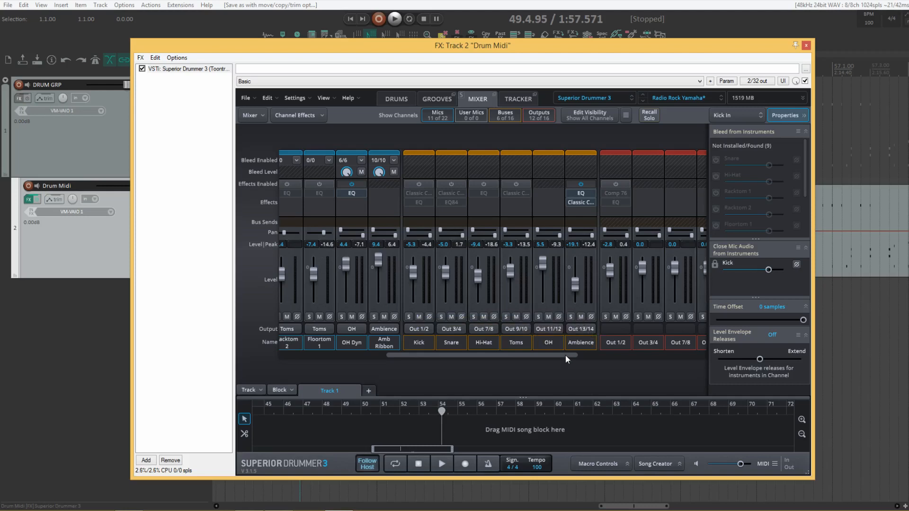
drag(514, 355, 392, 355)
- Play the drum part and check the signal on the plugin's mixer channels and the project's track meters
key(space)
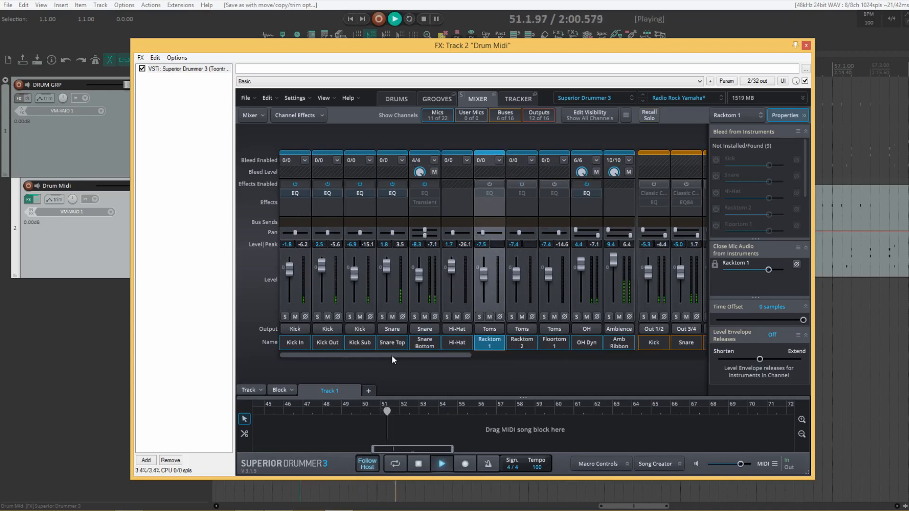
key(space)
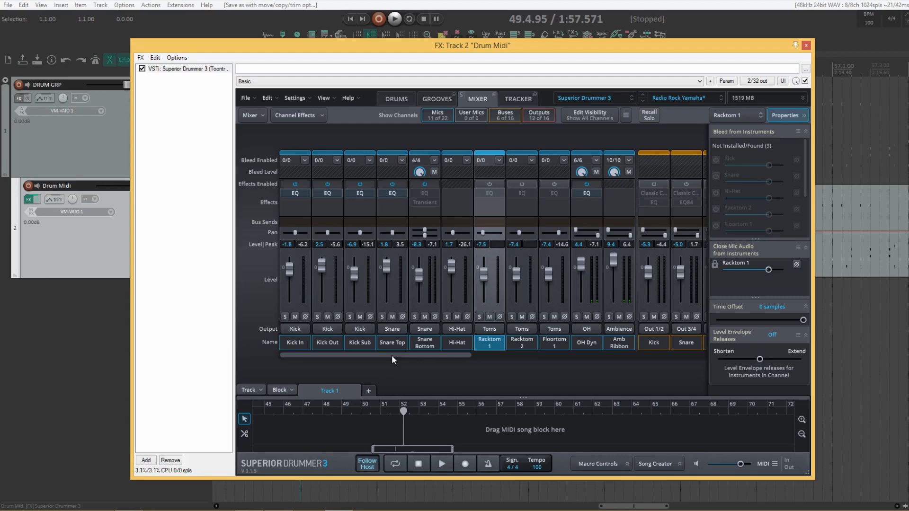
drag(476, 46, 539, 351)
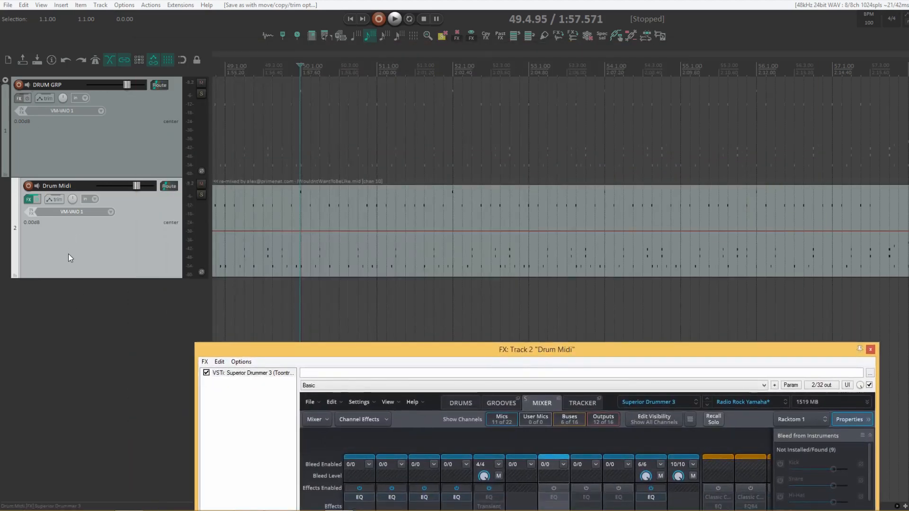
key(space)
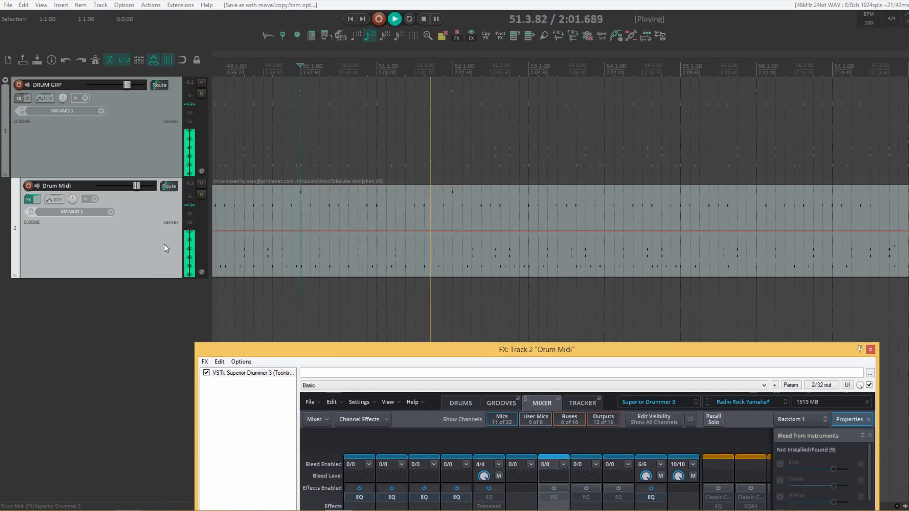
key(space)
- Build multichannel routing for the Superior Drummer 3 output, adding stereo tracks S1/2 through S31/32, and close the FX window
drag(466, 350, 487, 91)
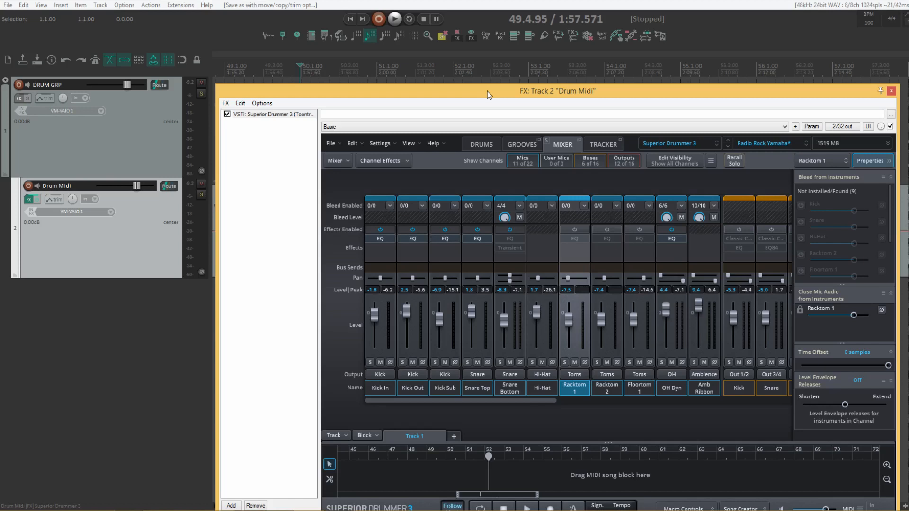
click(258, 105)
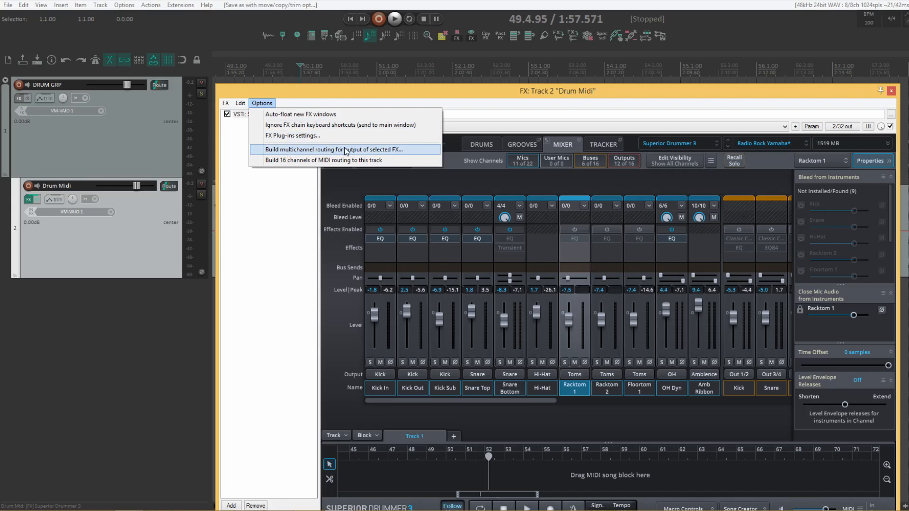
click(375, 150)
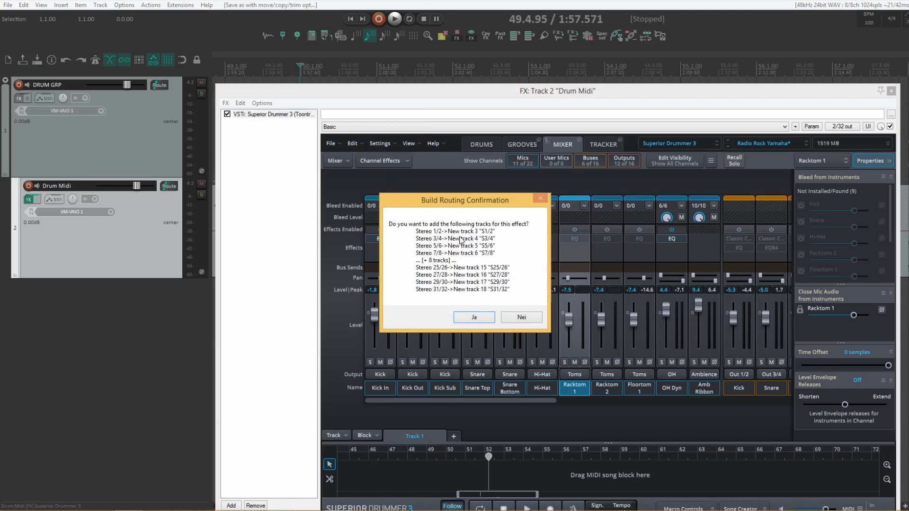
click(474, 317)
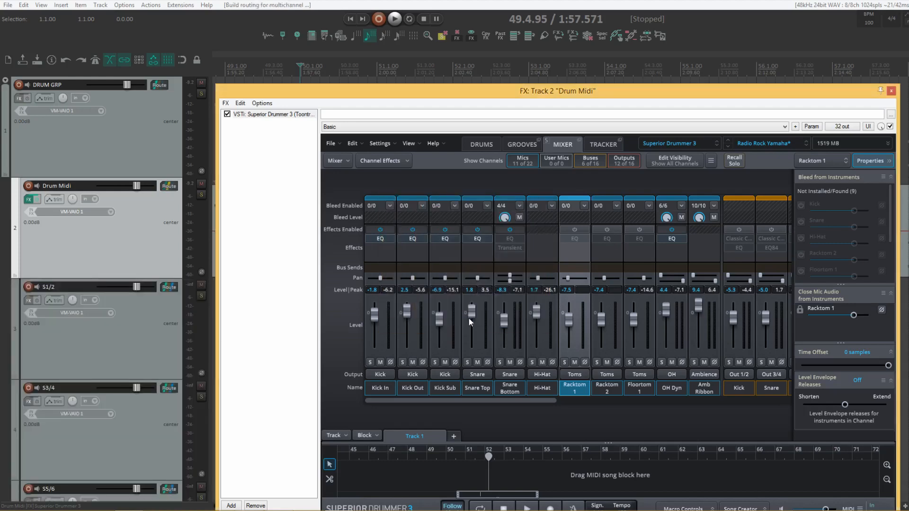
click(892, 91)
- Play the drum part to check the signal on the new stereo tracks and view the full track list
key(space)
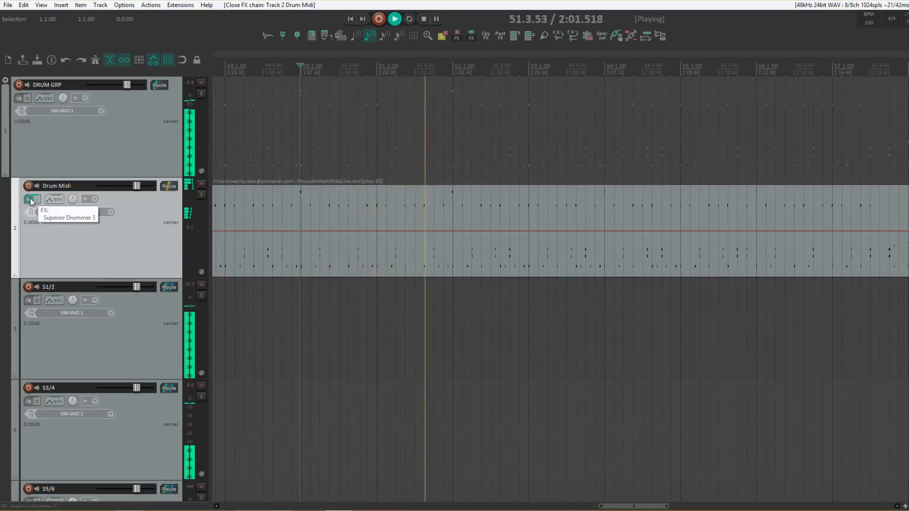
key(space)
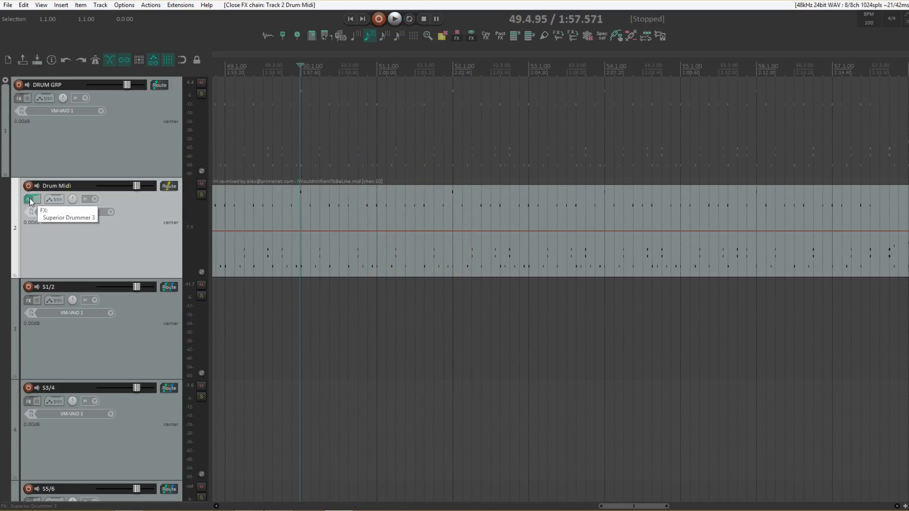
click(169, 185)
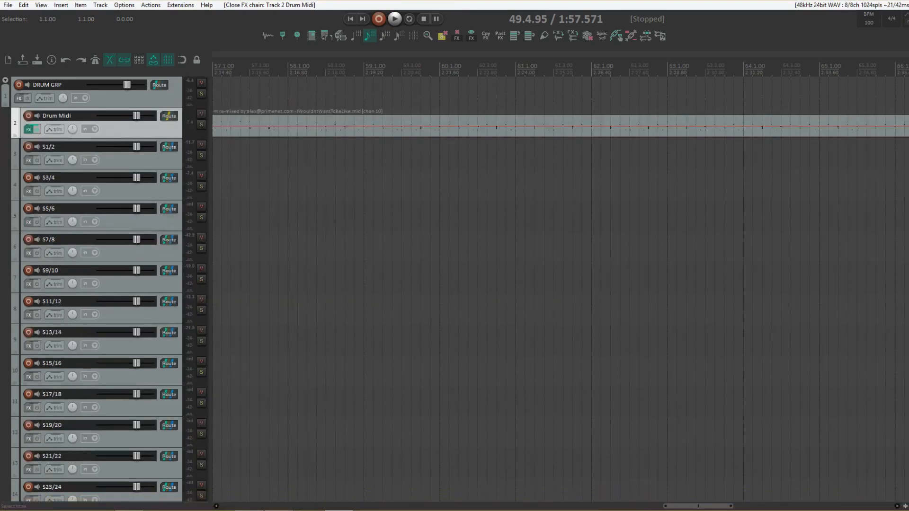
scroll(560, 288, down, 10)
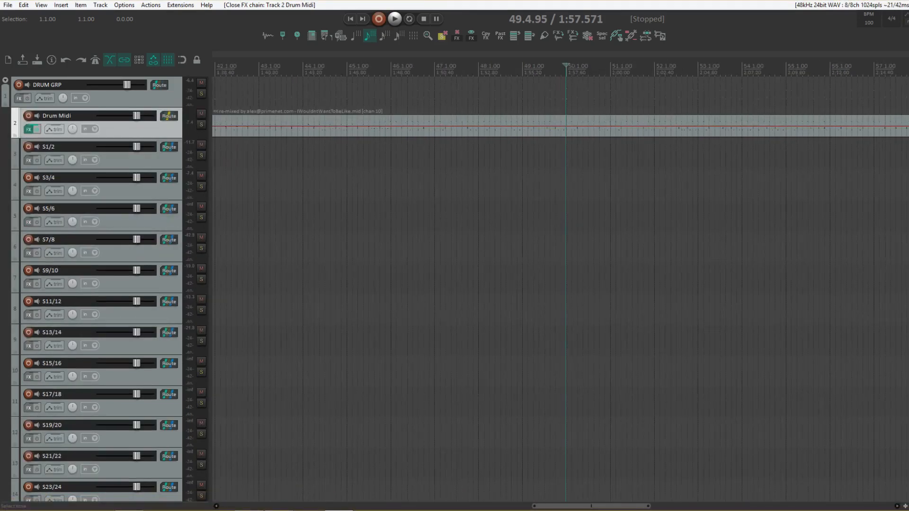
scroll(561, 289, down, 3)
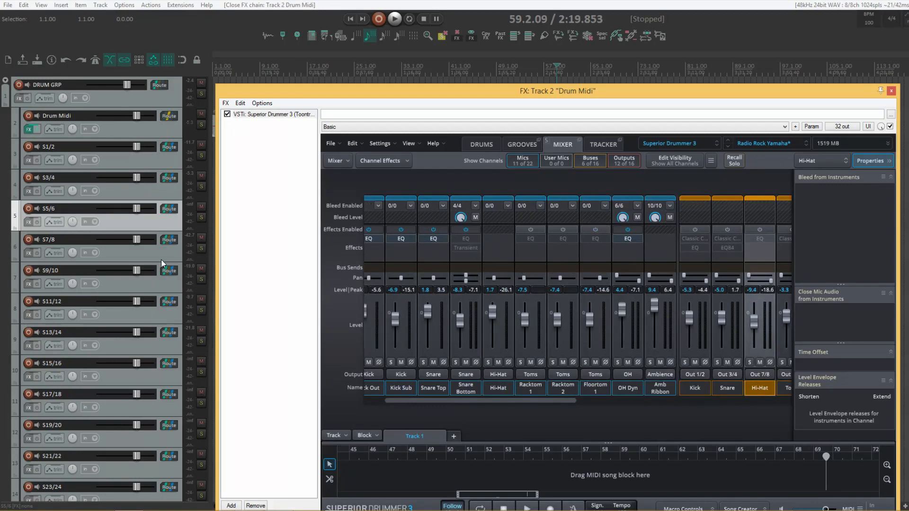
- Delete the unused stereo tracks S5/6 and S15/16 through S31/32
drag(467, 401, 526, 405)
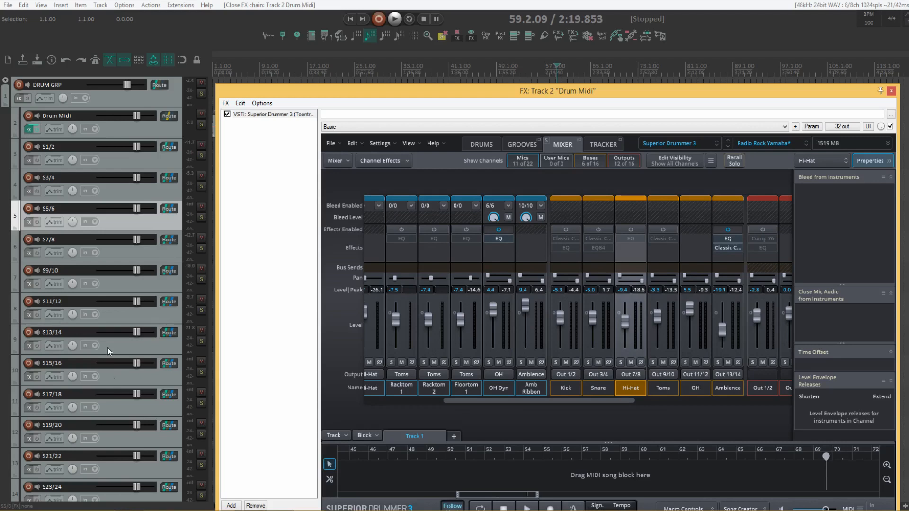
scroll(113, 377, down, 5)
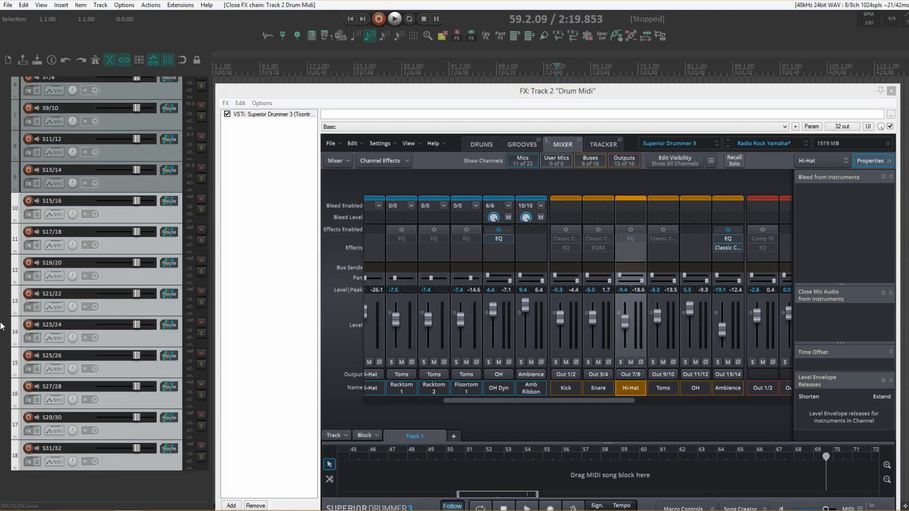
scroll(3, 256, up, 5)
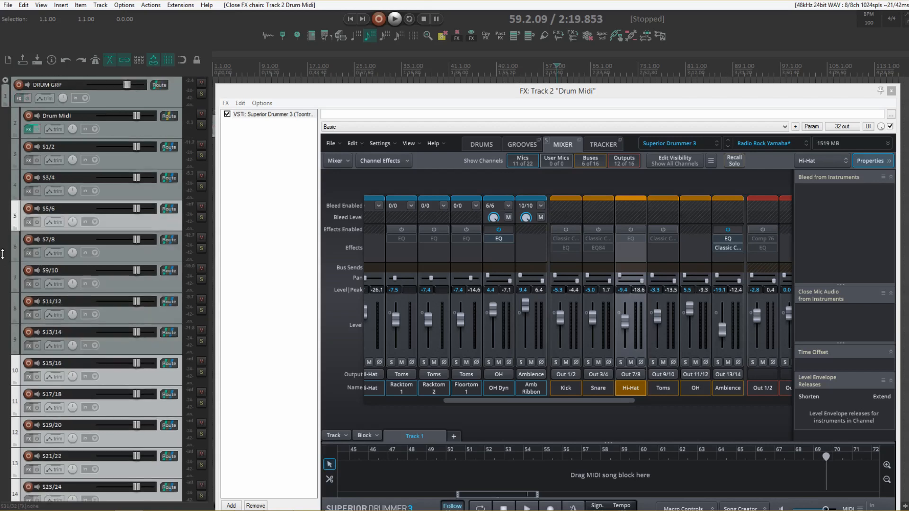
scroll(3, 255, down, 5)
key(Delete)
click(451, 286)
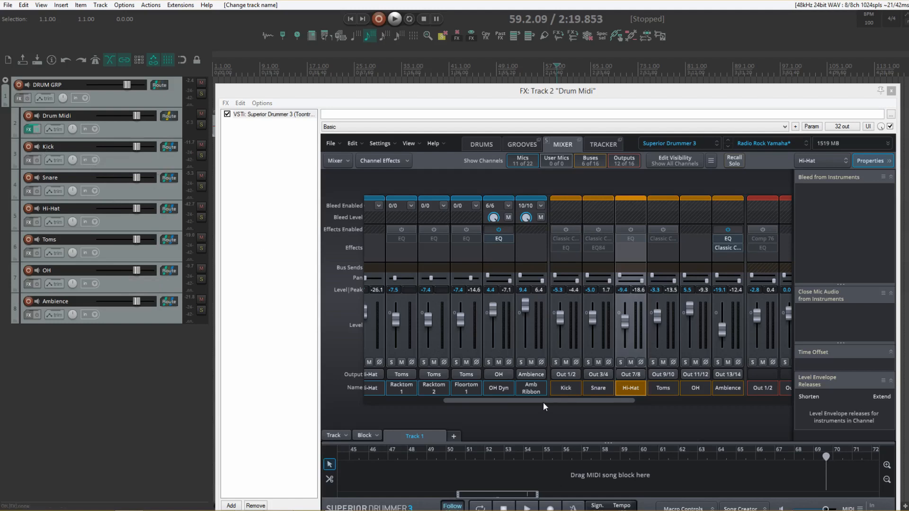
- Play the drums, soloing the Kick, Snare, Hi-Hat and OH tracks one after another, and unsolo all except OH
drag(544, 402, 387, 401)
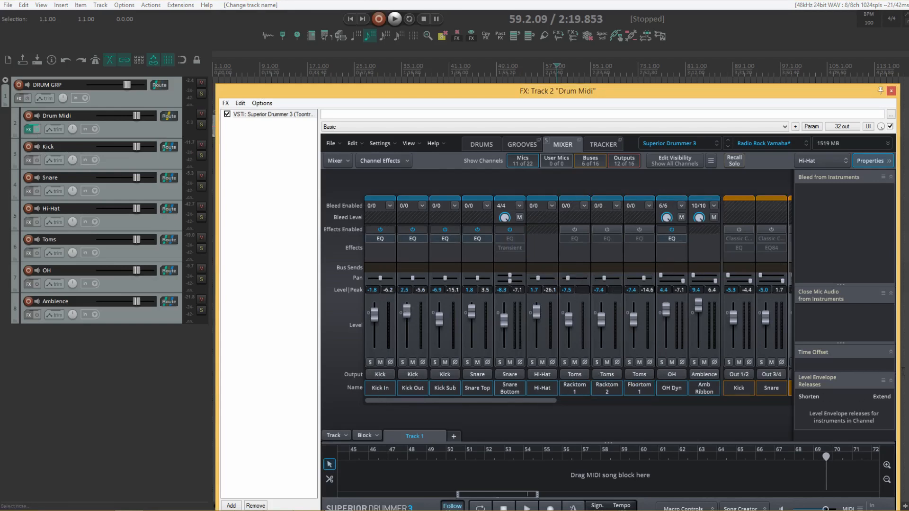
key(space)
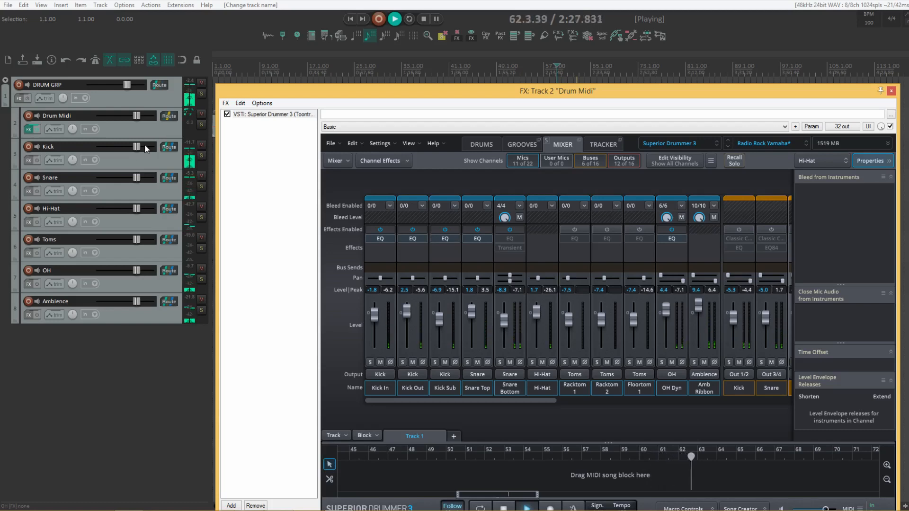
click(202, 156)
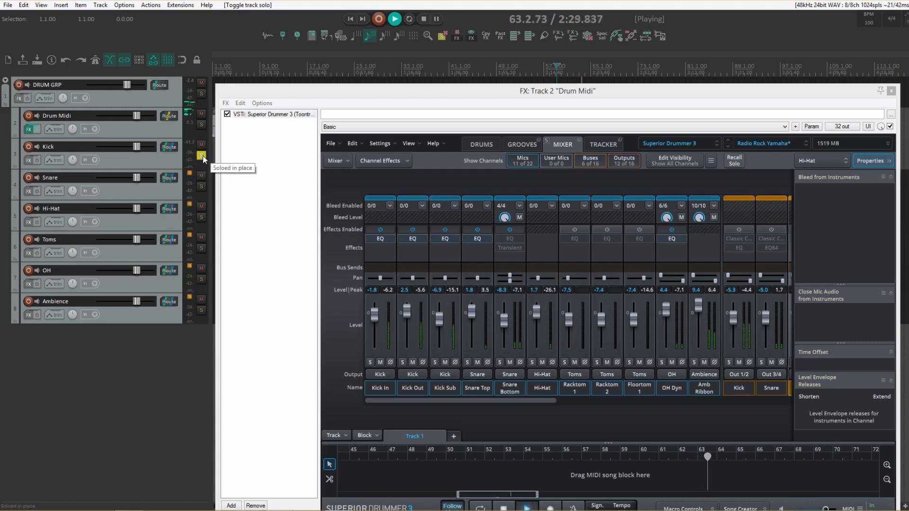
click(202, 187)
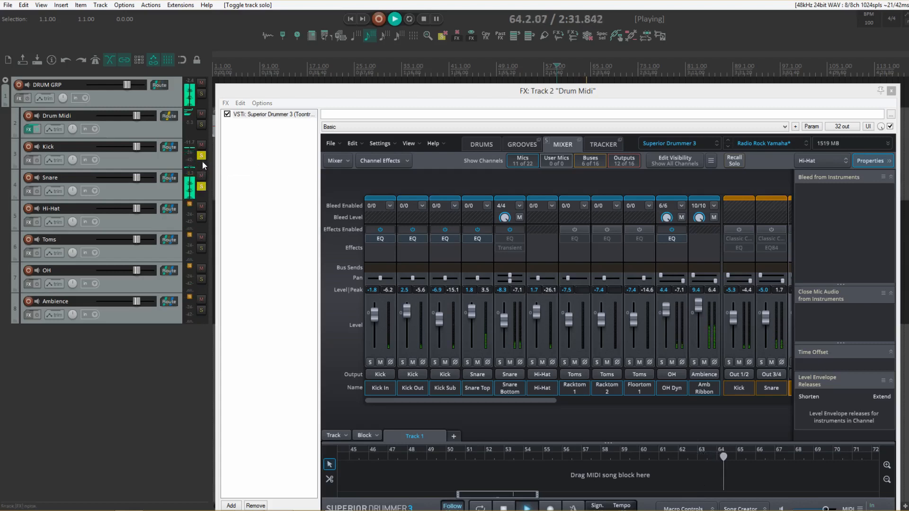
click(203, 217)
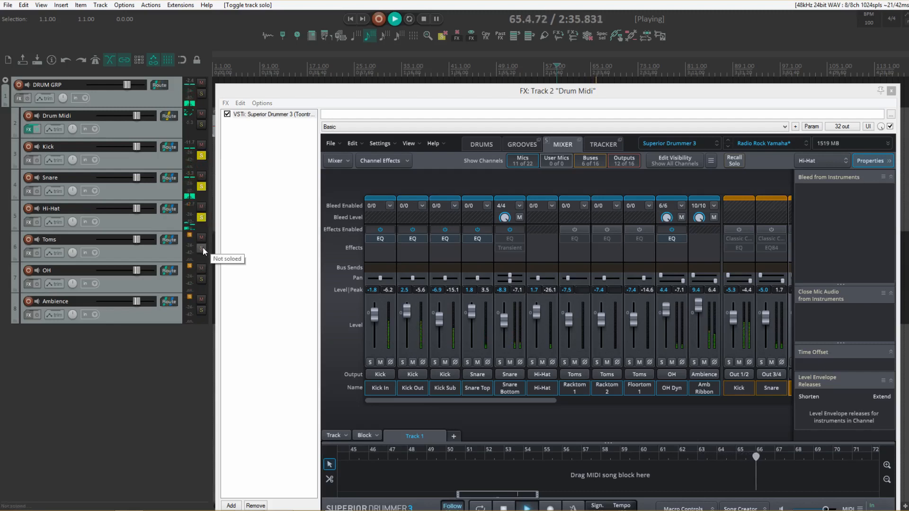
click(201, 280)
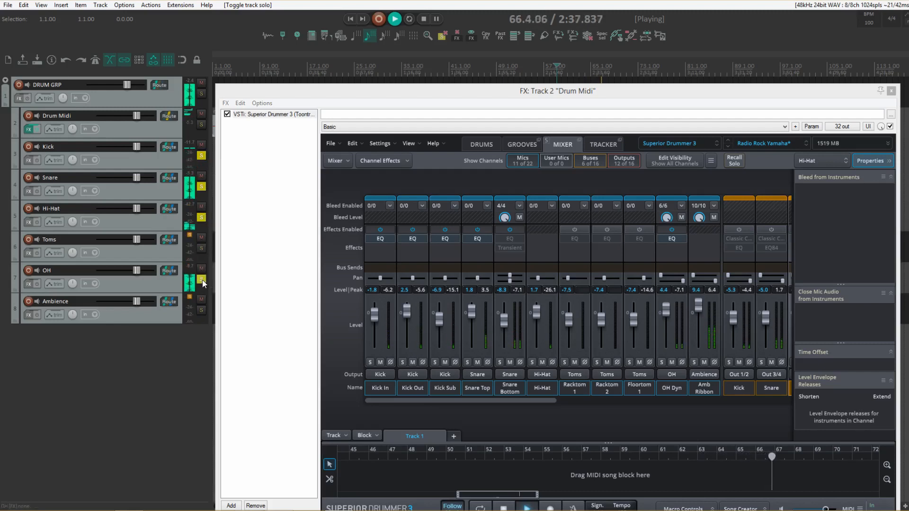
click(202, 217)
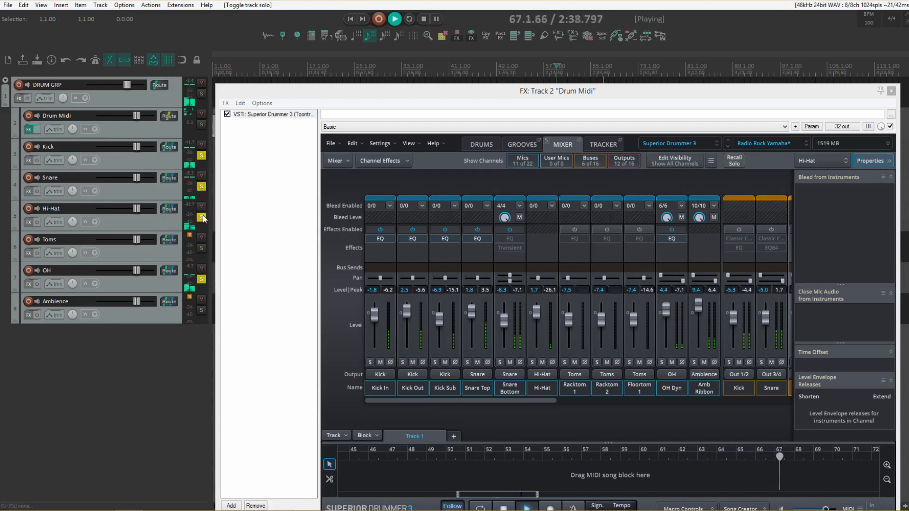
click(202, 187)
click(202, 155)
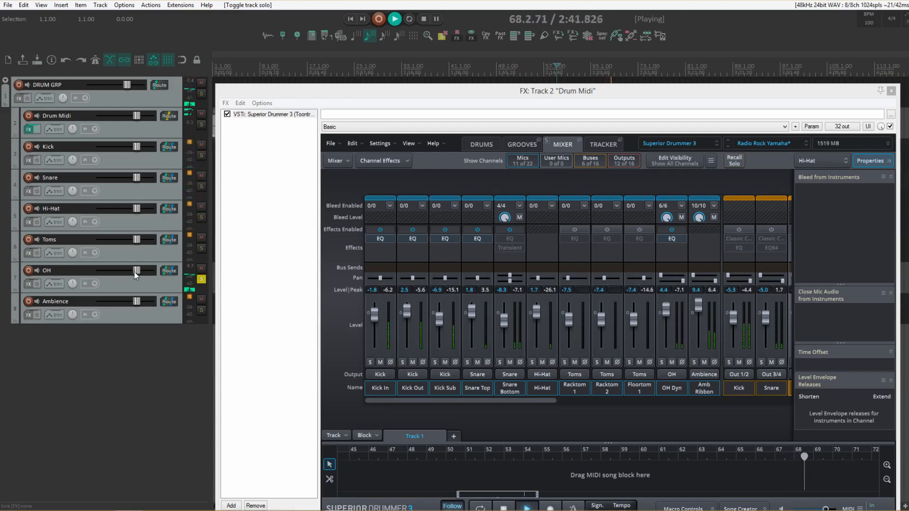
- Raise the OH track's volume to +0.40 dB during playback and unsolo the track
scroll(135, 276, down, 2)
drag(134, 273, 136, 273)
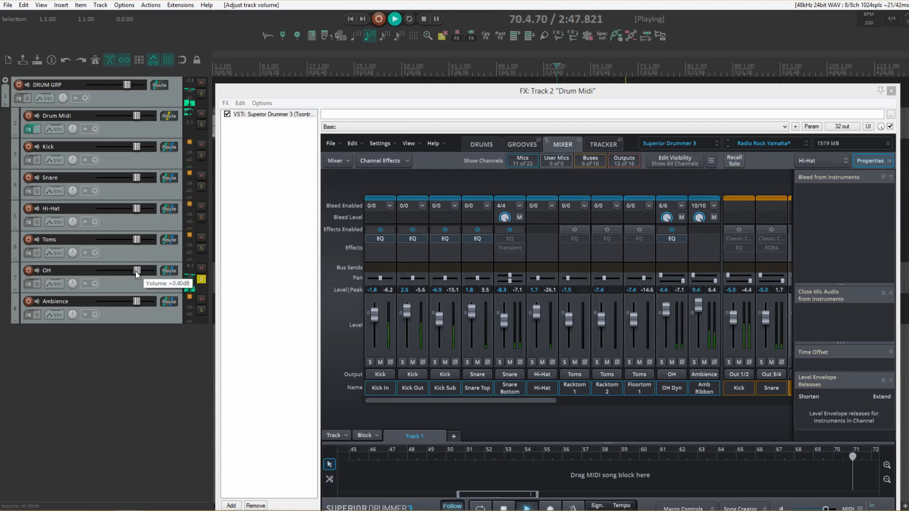
click(201, 280)
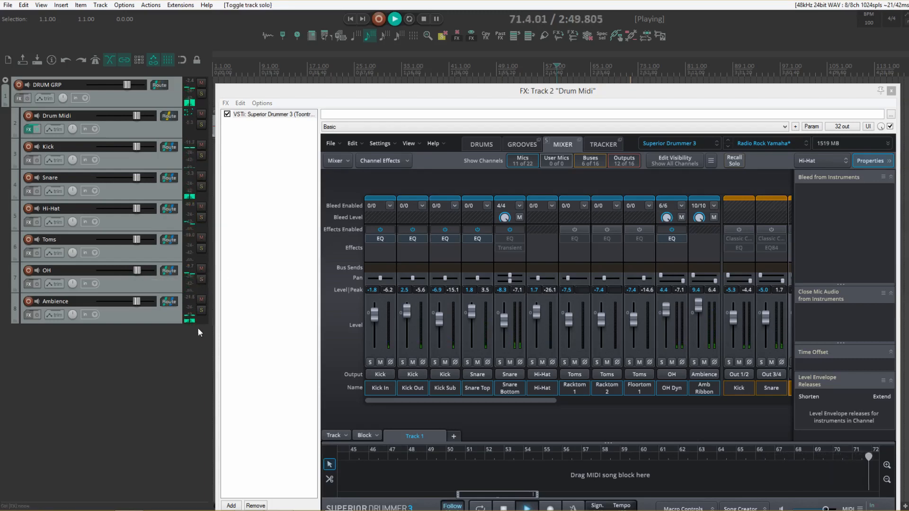
- Solo the Ambience track during playback and lower its volume to -8.15 dB
click(201, 311)
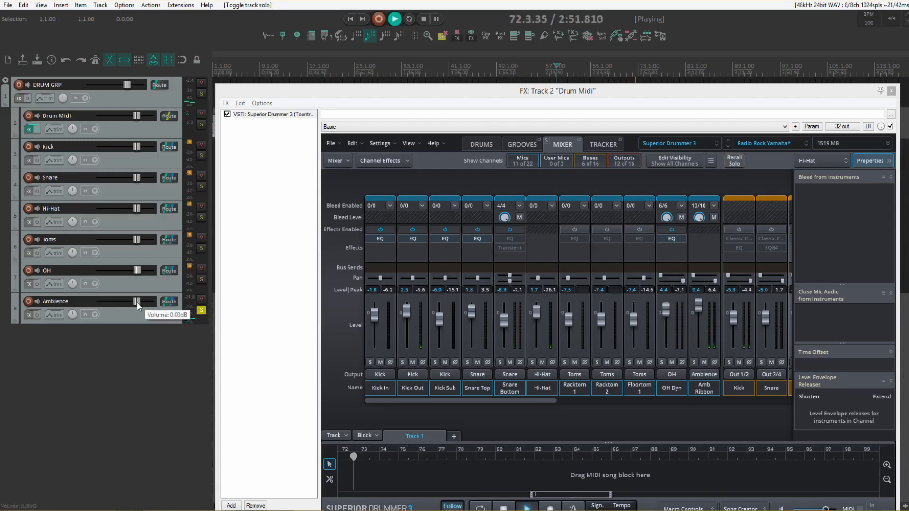
drag(137, 304, 128, 302)
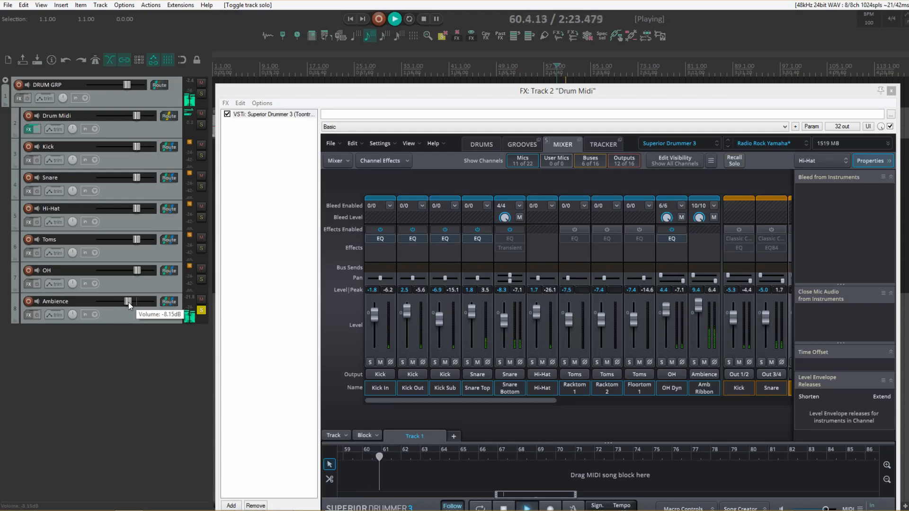
- Add the Kick, Snare, Hi-Hat, Toms and OH tracks to the solo one after another during playback, and stop playback
click(201, 155)
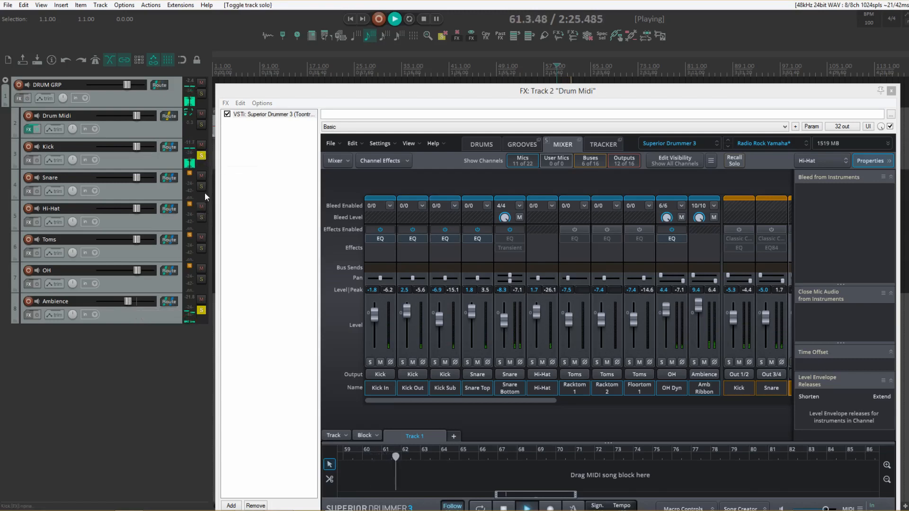
click(202, 186)
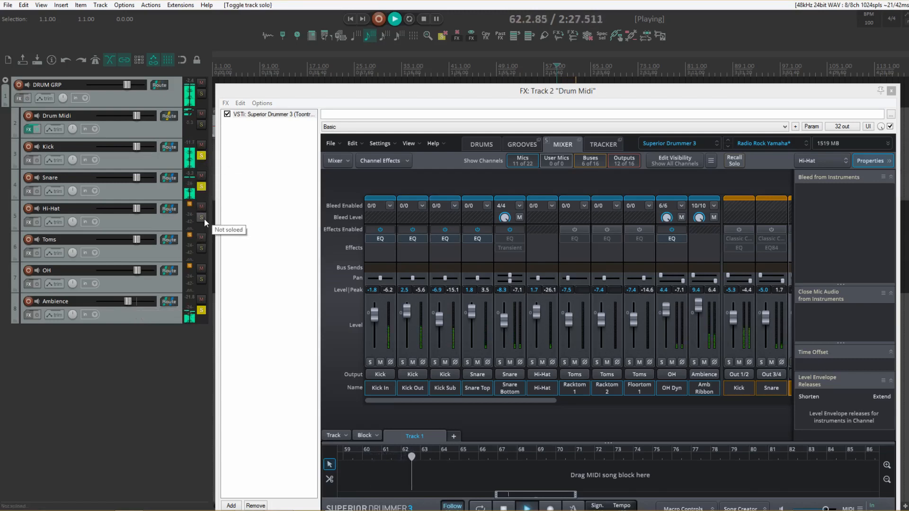
click(202, 217)
click(201, 248)
click(203, 279)
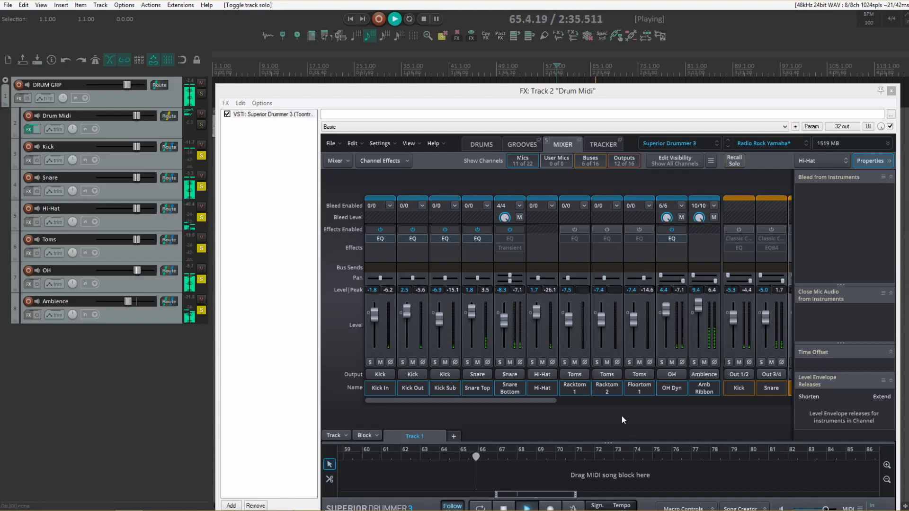
key(space)
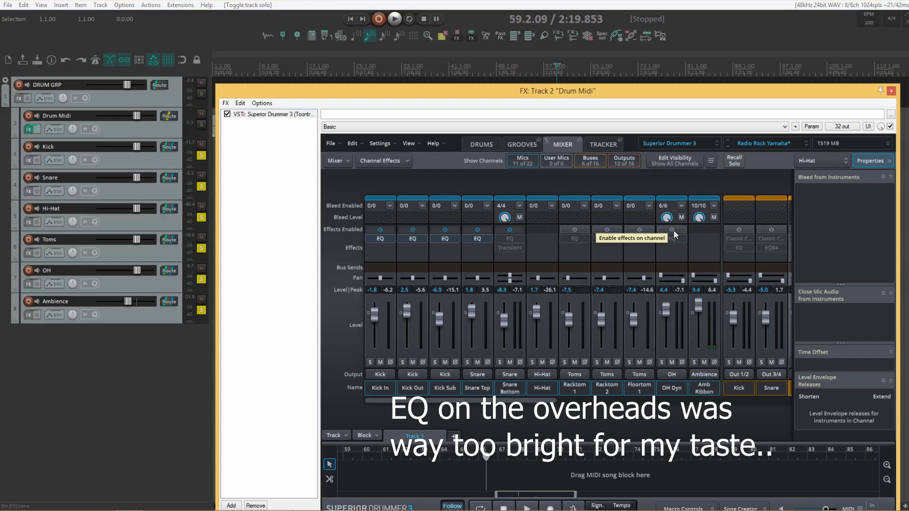
- Disable the effects on the OH Dyn mic channel in Superior Drummer and clear all track solos
click(674, 232)
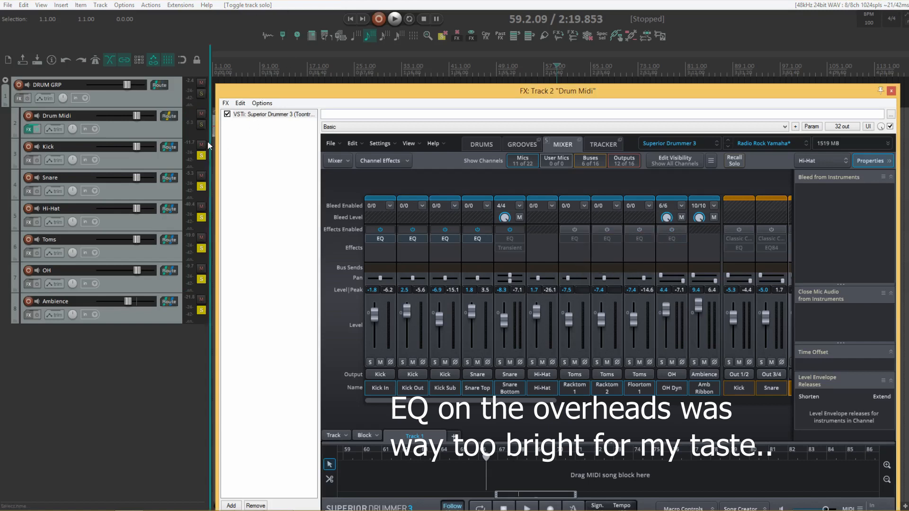
click(443, 36)
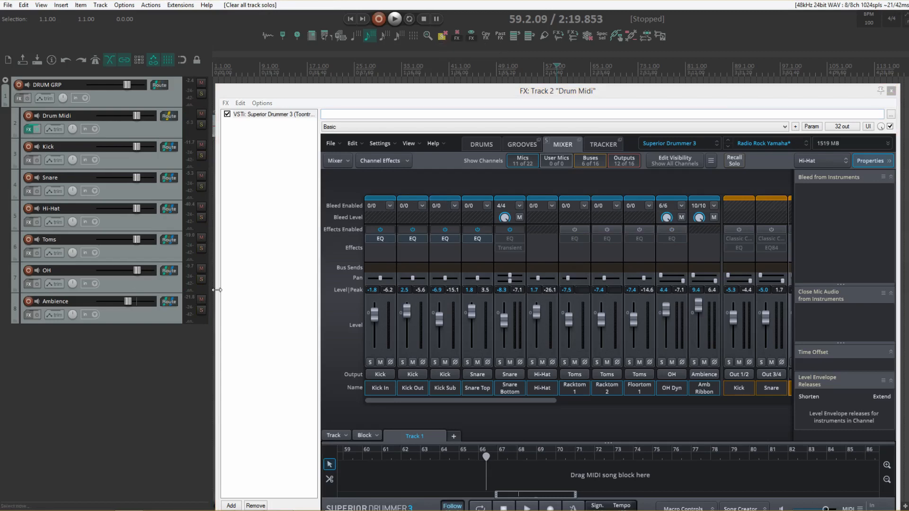
- Audition the OH track soloed, and unsolo it to play the full drum mix
click(200, 279)
key(space)
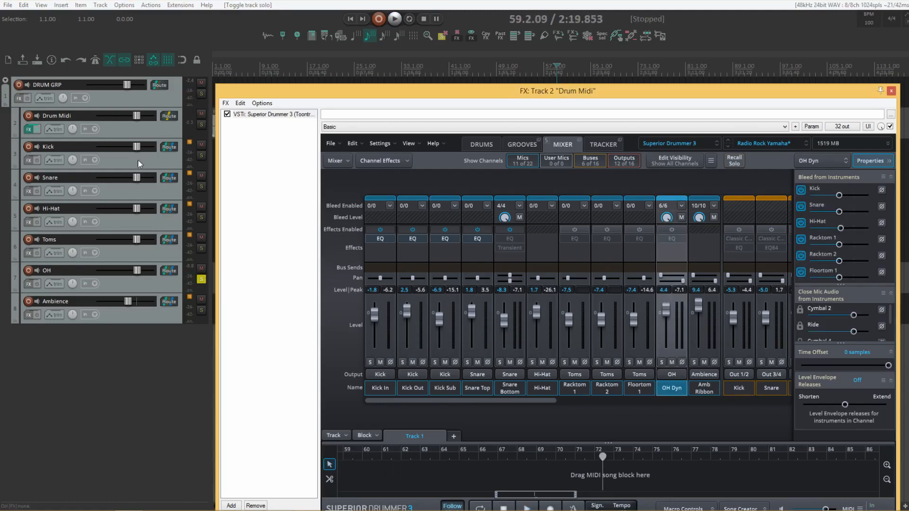
click(199, 280)
key(space)
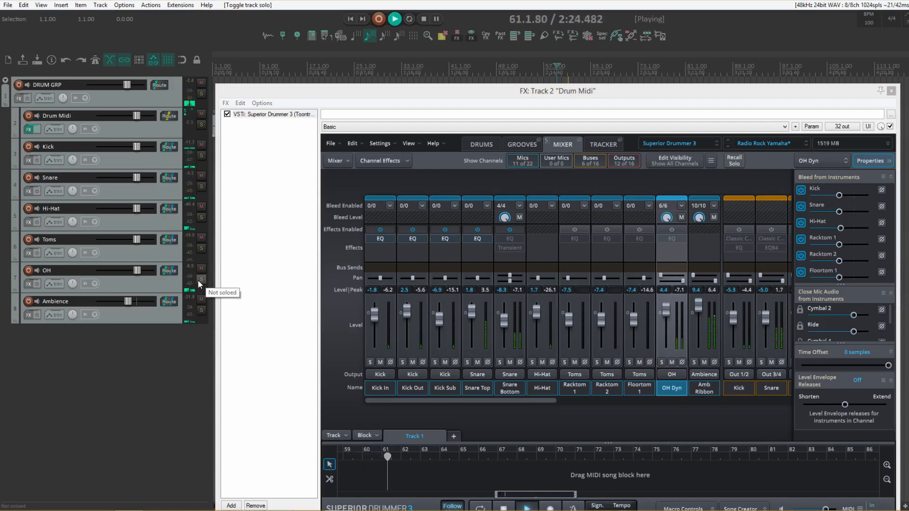
- Close the Drum Midi track's FX window and review the drum tracks in the mixer before hiding it
click(891, 92)
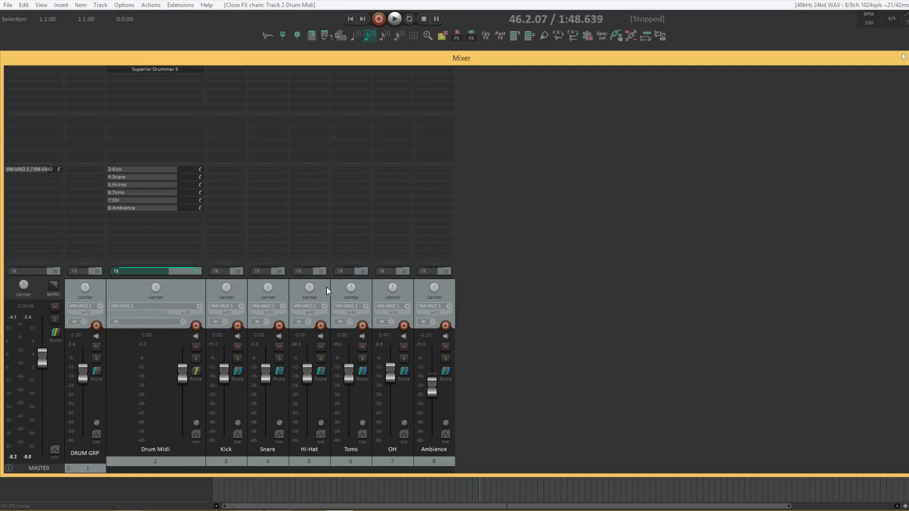
key(ctrl+m)
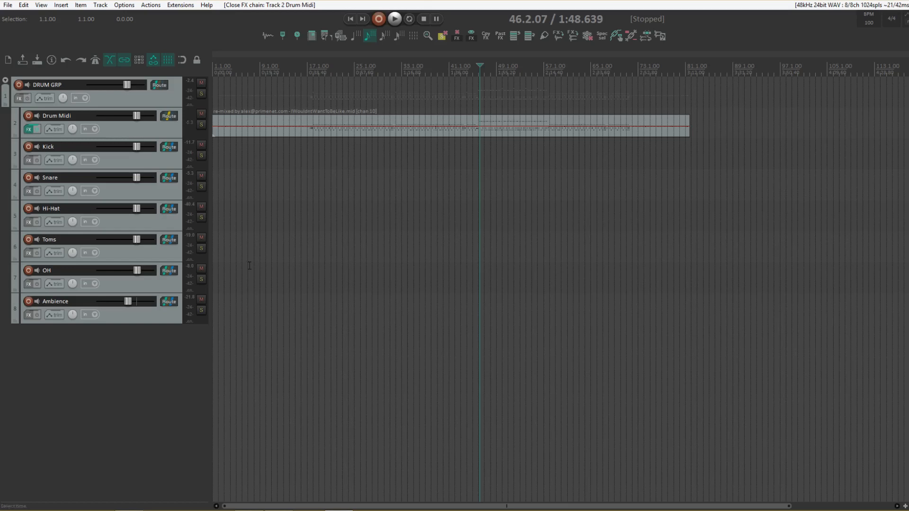
- Save the drum tracks, DRUM GRP through Ambience, as a track template named SuperiorMidi
click(100, 4)
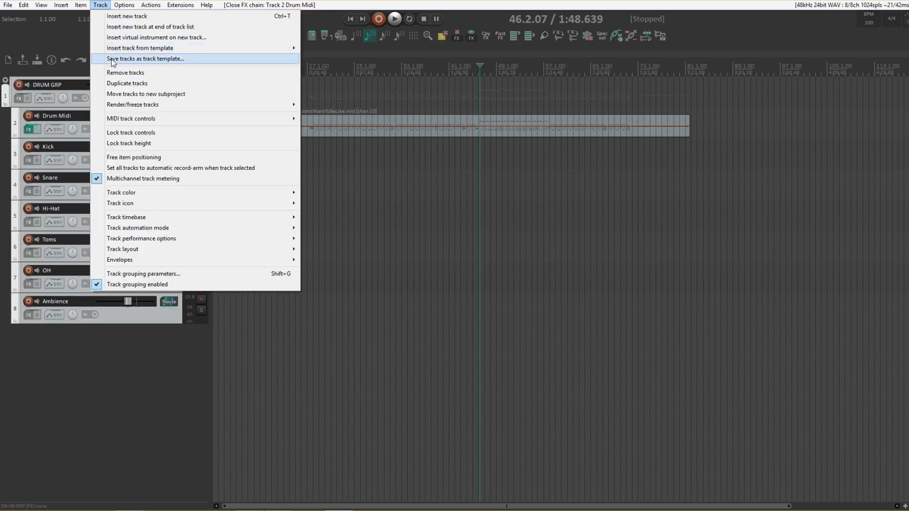
click(112, 59)
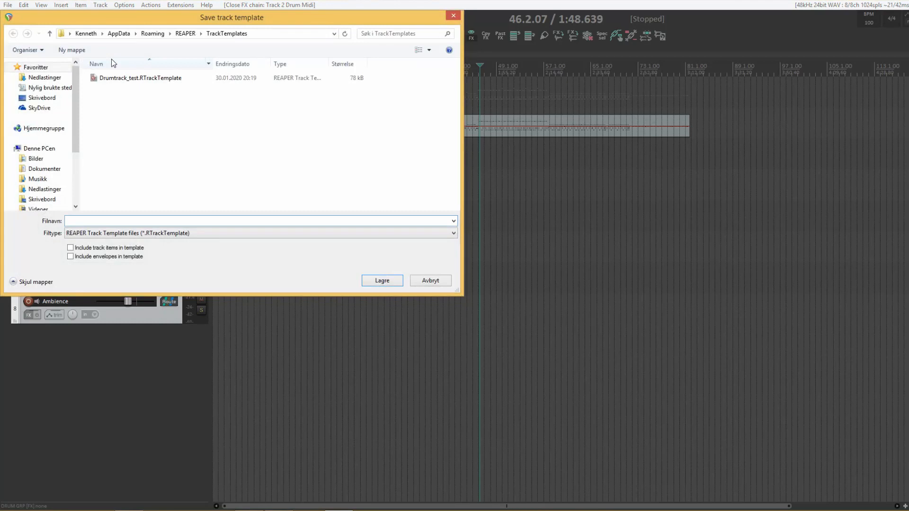
text(SuperiorMidi)
key(Return)
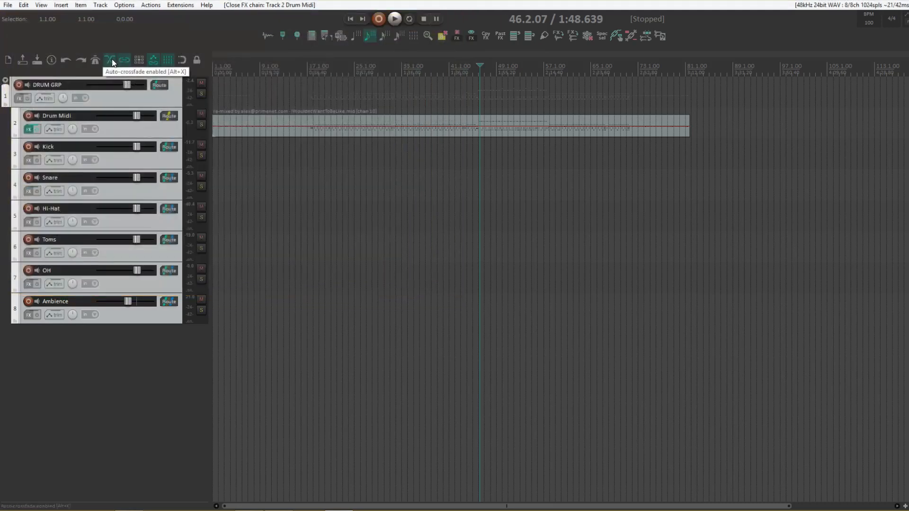
- Add an empty track below Ambience and insert the tracks from the SuperiorMidi template beneath it
double_click(4, 371)
right_click(4, 370)
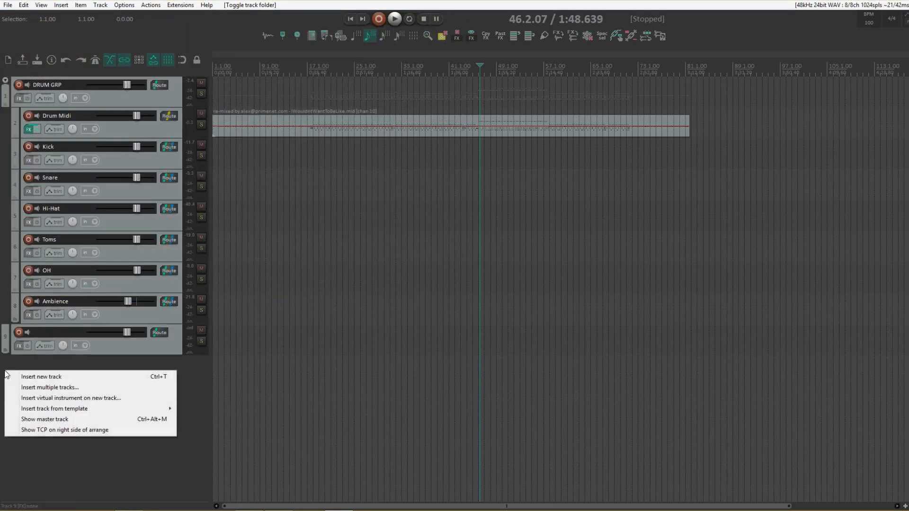
mouse_move(28, 410)
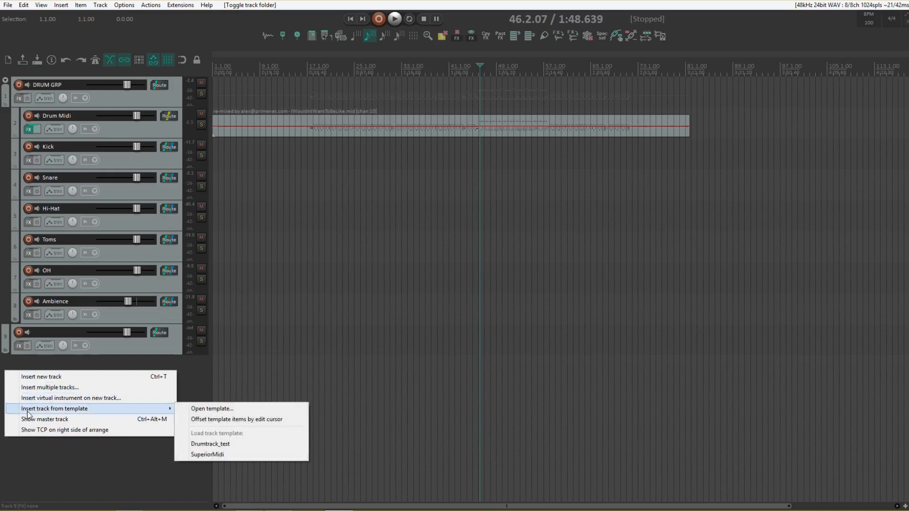
click(215, 455)
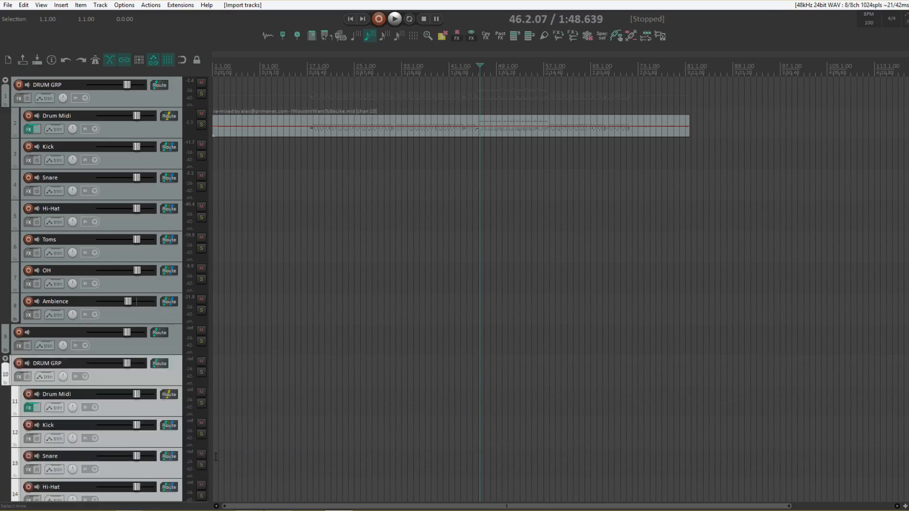
- Review the inserted tracks from DRUM GRP to Ambience, and examine the output routing in the new Drum Midi track's Superior Drummer mixer
scroll(25, 398, down, 4)
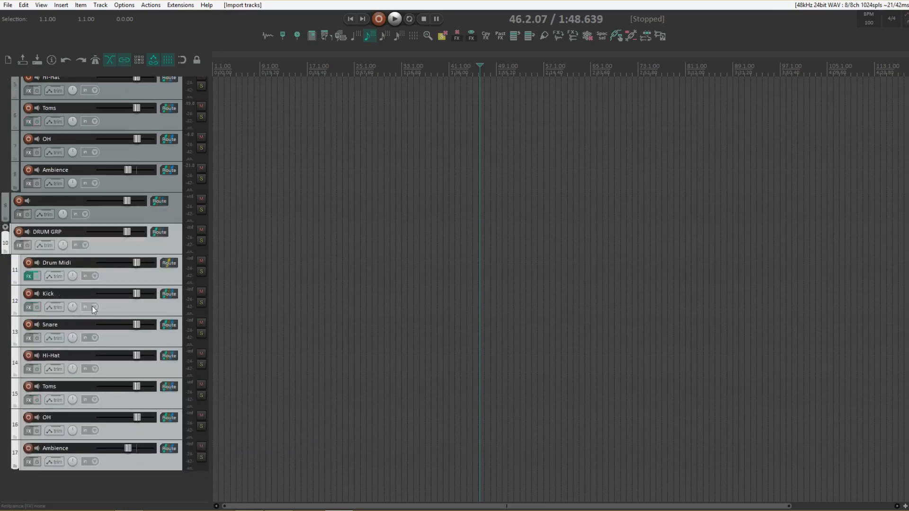
click(131, 246)
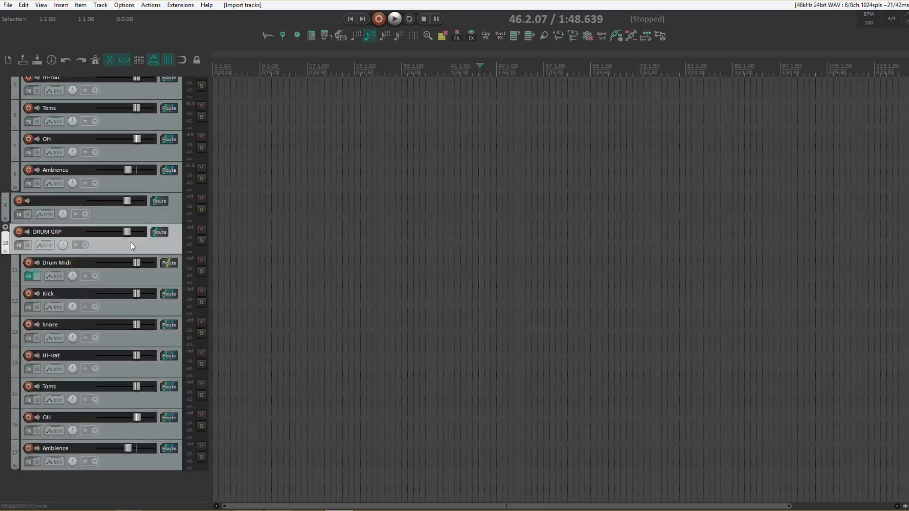
shift+click(130, 461)
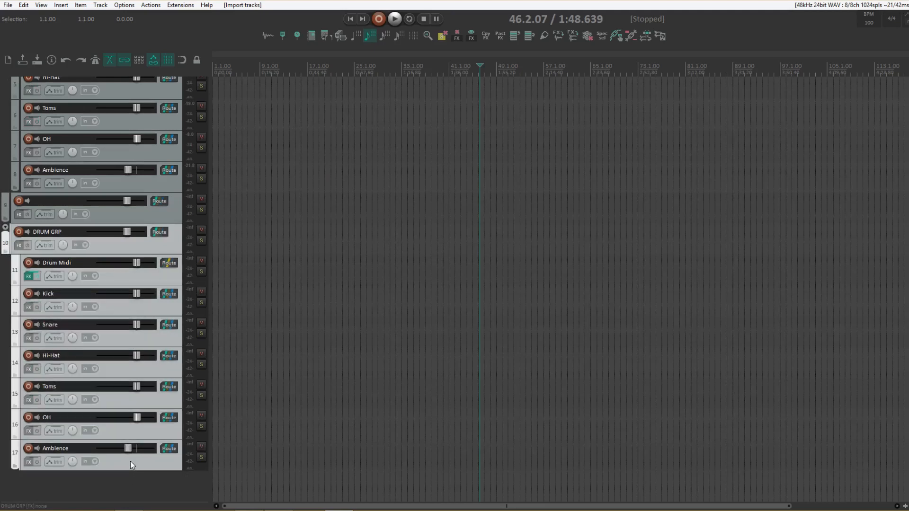
click(113, 242)
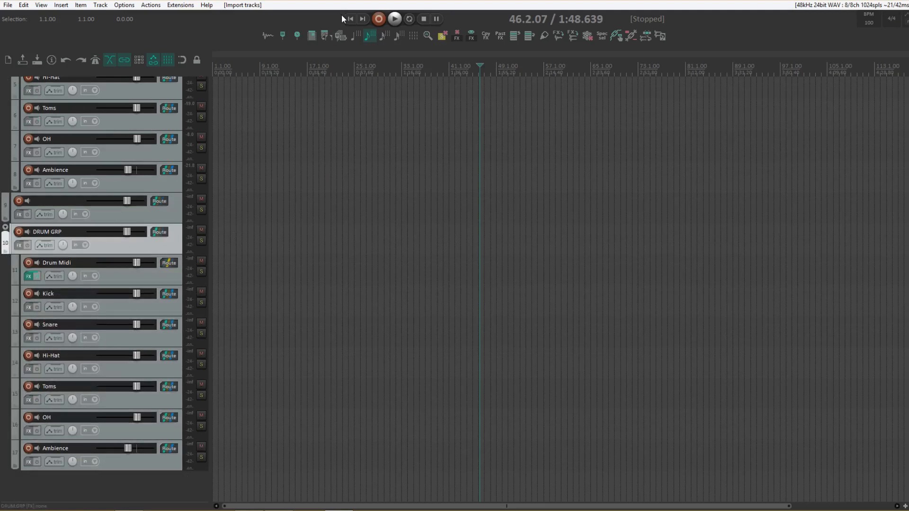
click(28, 276)
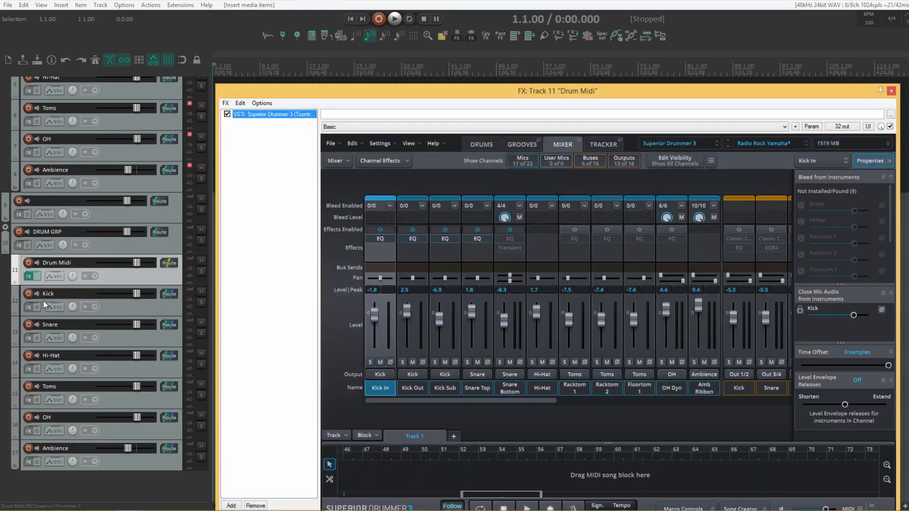
drag(405, 401, 510, 400)
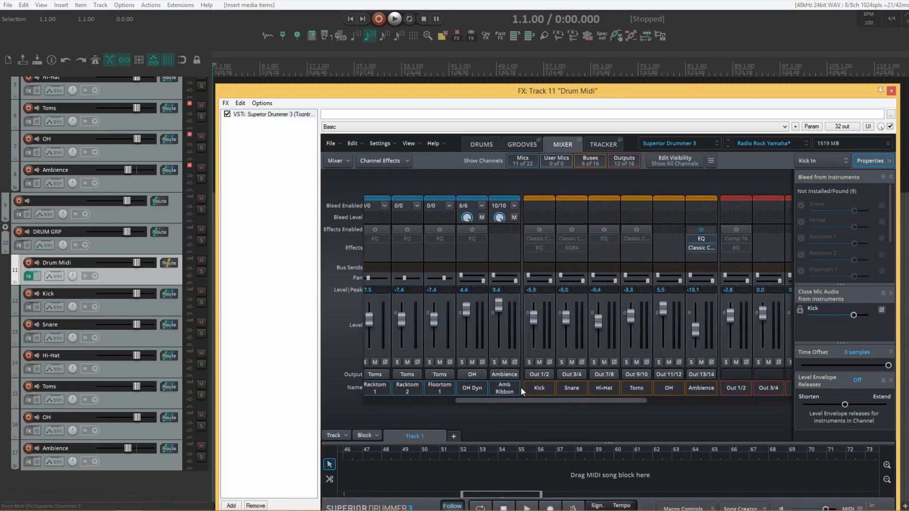